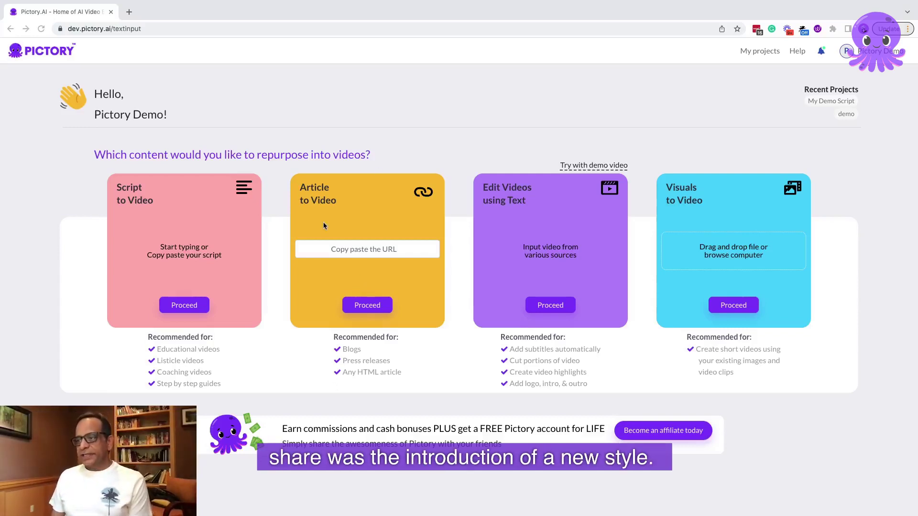
# Step: Start a Script to Video project and paste the prepared script about the creator economy into the script editor
pyautogui.click(184, 307)
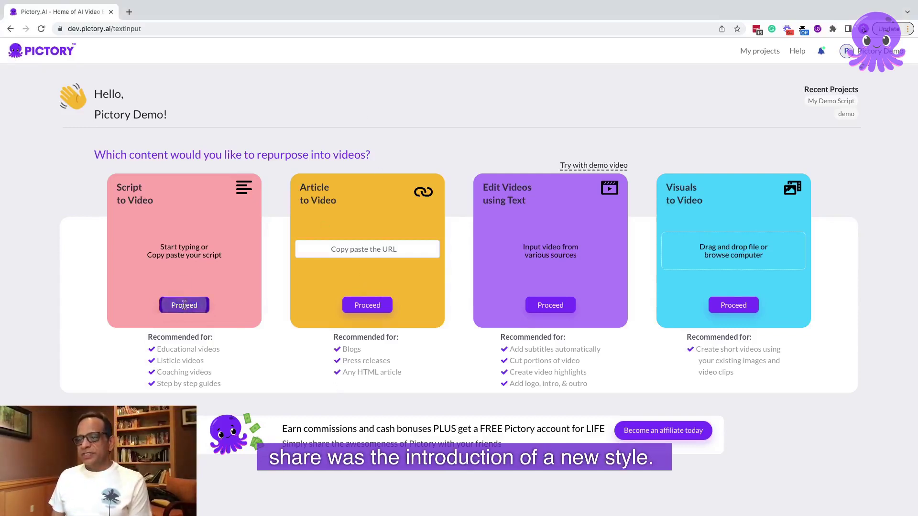
pyautogui.click(202, 170)
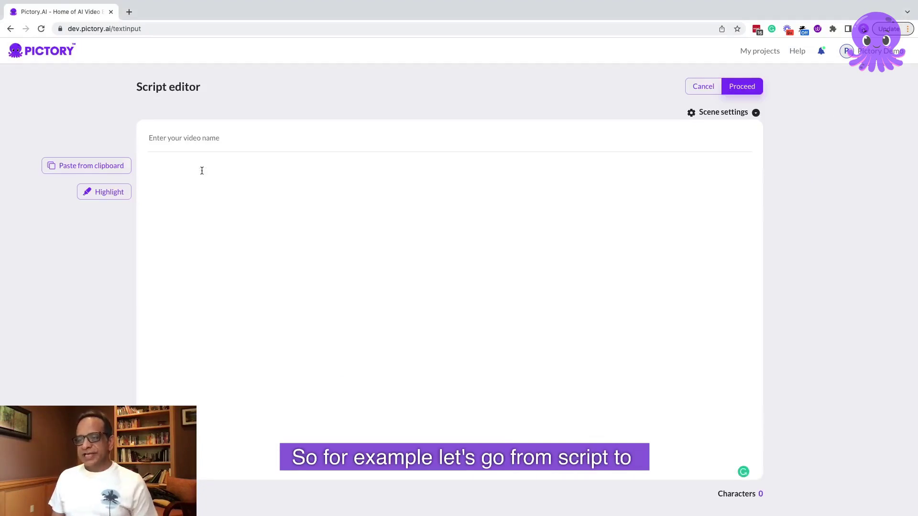
pyautogui.write('The creator economy is giving people a chance to specialize in their passions and to pursue their dream jobs.  In the new creator economy, video plays a crucial role.  We are really excited to bring Pictory to these creative entrepreneurs and we are very proud to be part of their journey.  Pictory’s AI-powered automation is a game changer, not only for content creators, but also for marketers.  They can now easily repurpose their existing long-form content like webinars, podcasts, and blogs into dozens of short videos for social media.  Our recent rapid growth with over 5000 global customers is a strong testament to the immense value that we bring.')
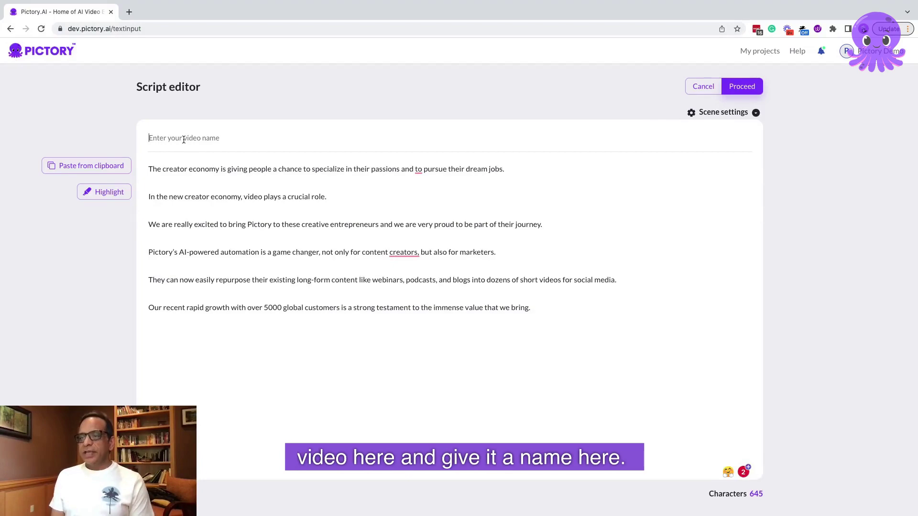
# Step: Enter "Demo Script" as the video name above the script
pyautogui.click(184, 138)
pyautogui.write('Demo')
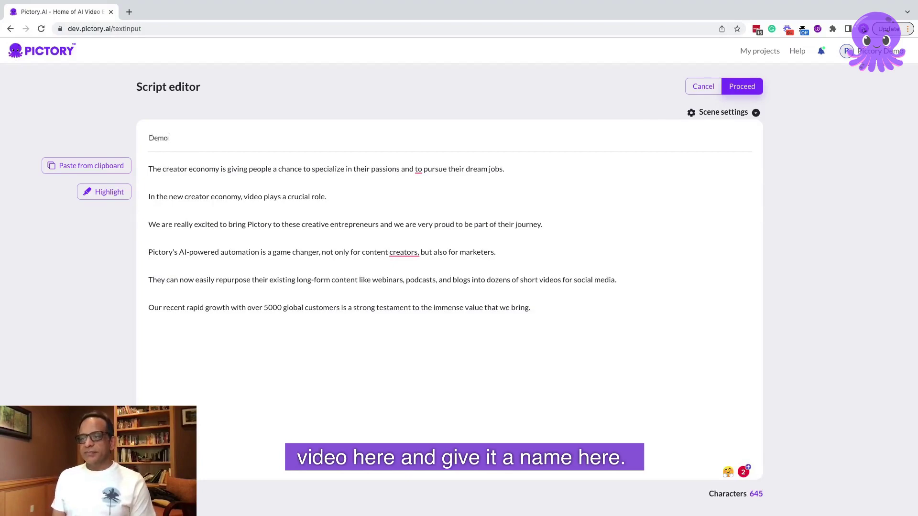
pyautogui.write(' Script')
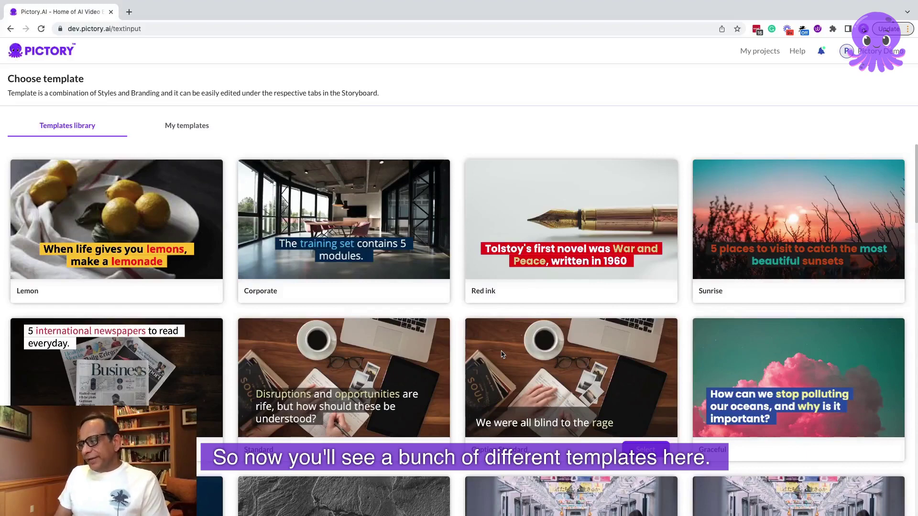
# Step: Browse the full-width caption designs in the templates library and choose the Metro Caption template for the video
pyautogui.scroll(-3, 501, 354)
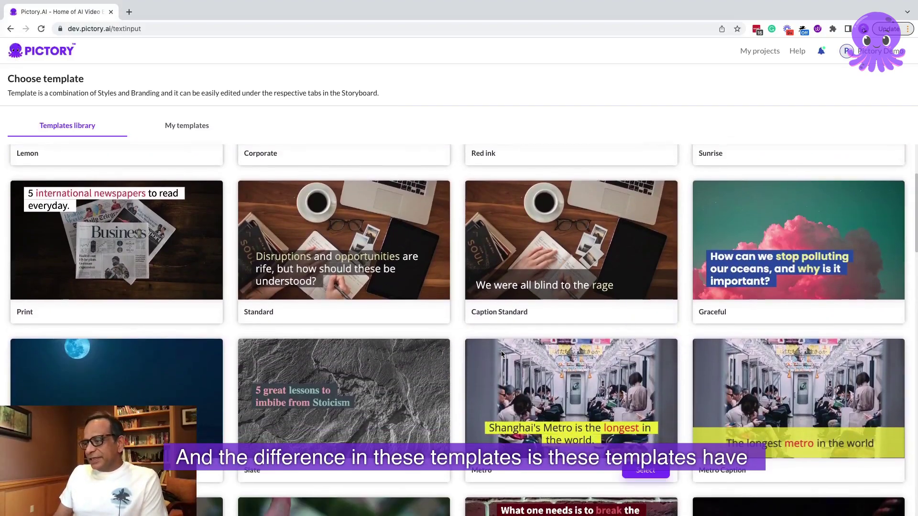
pyautogui.moveTo(478, 288)
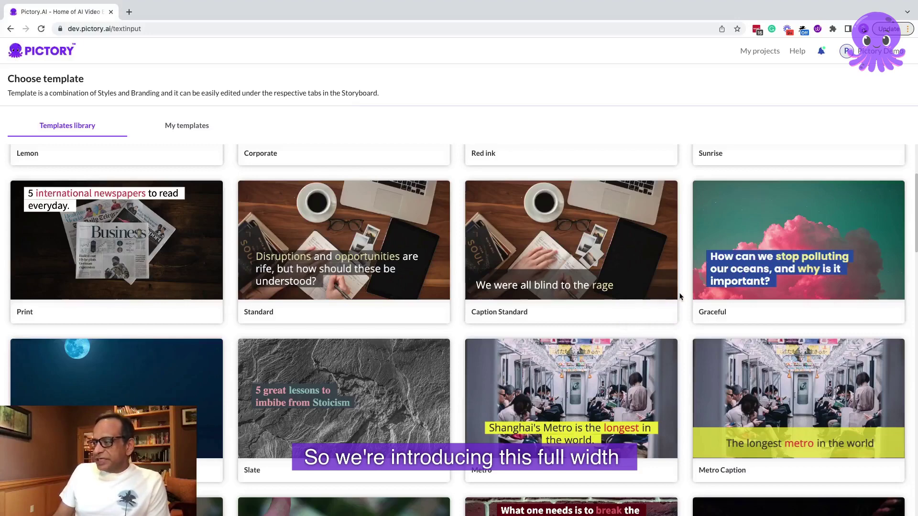
pyautogui.moveTo(762, 421)
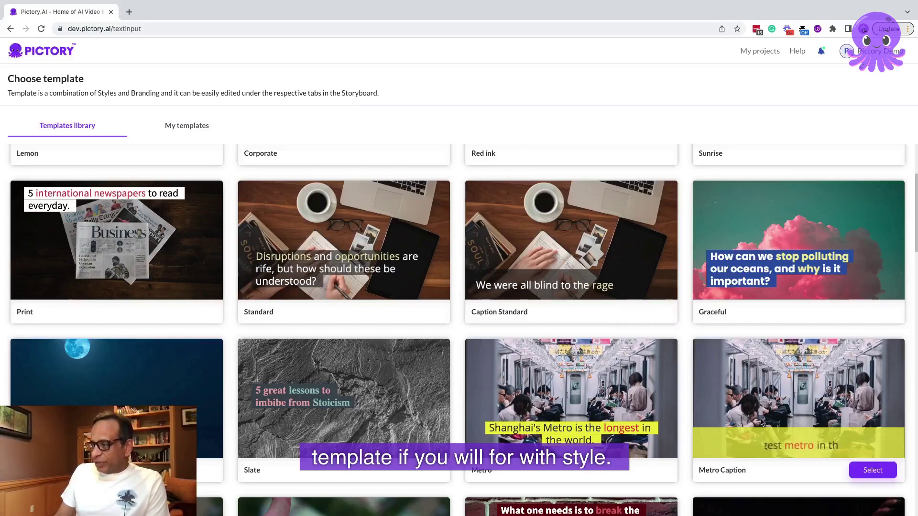
pyautogui.scroll(-3, 762, 421)
pyautogui.moveTo(624, 294)
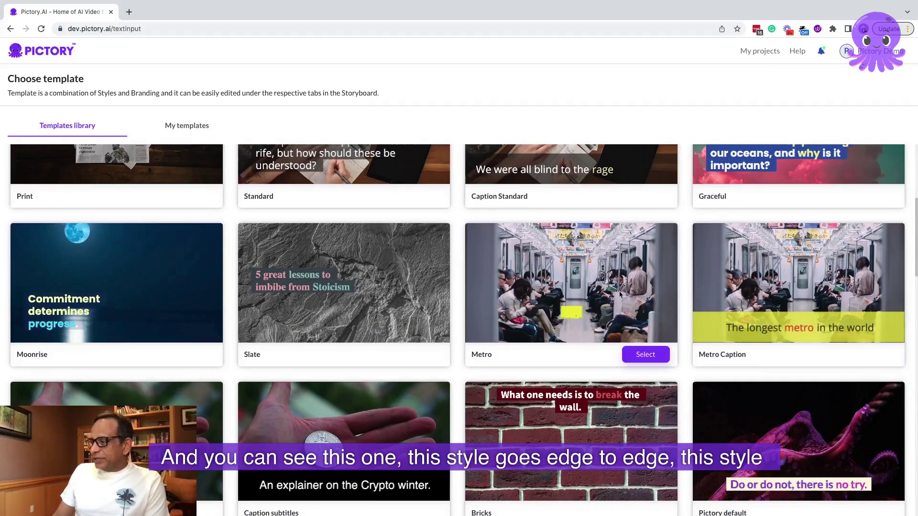
pyautogui.moveTo(694, 330)
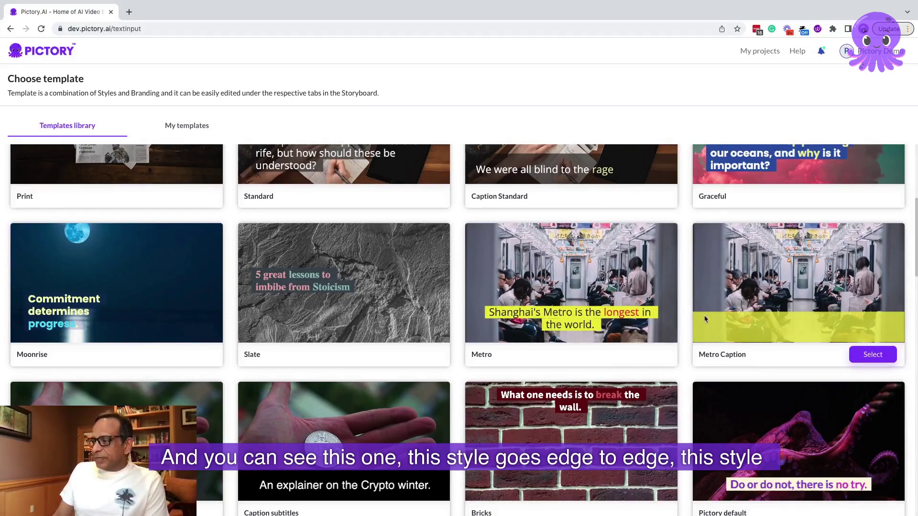
pyautogui.scroll(-2, 597, 345)
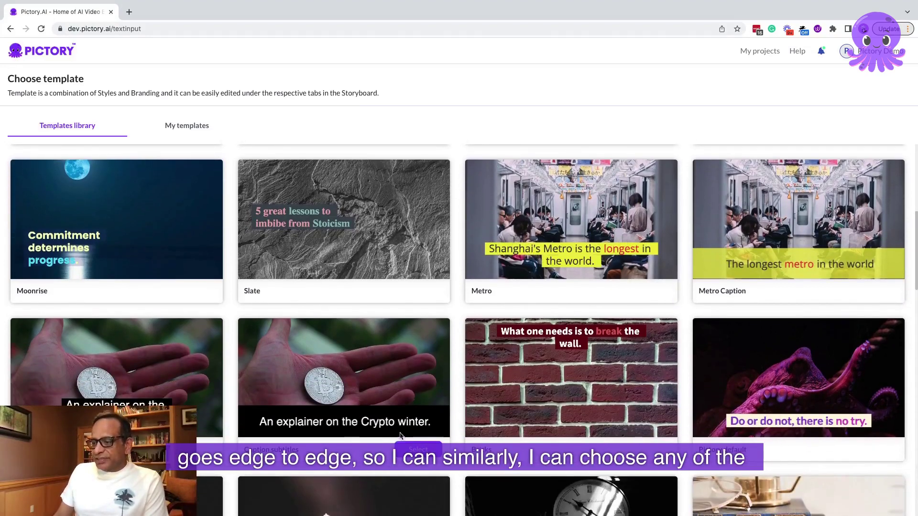
pyautogui.scroll(3, 399, 430)
pyautogui.scroll(-3, 389, 387)
pyautogui.scroll(1, 390, 387)
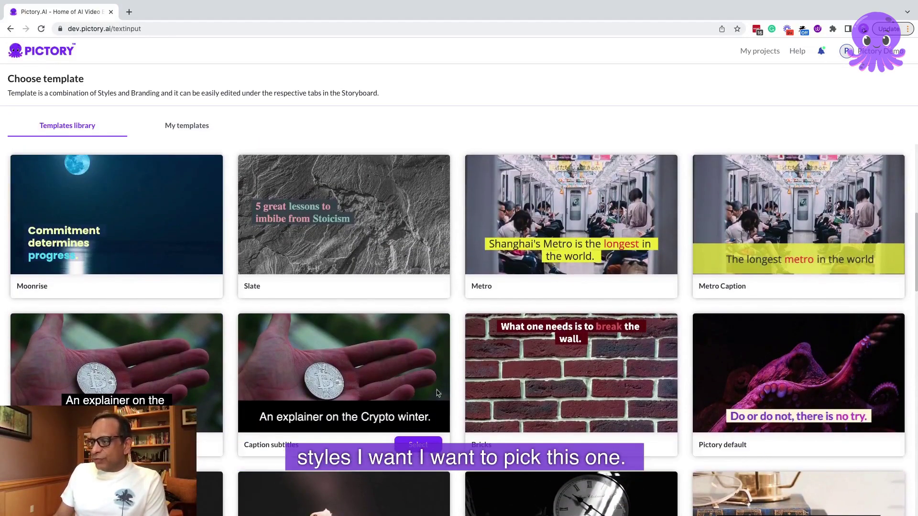
pyautogui.moveTo(861, 293)
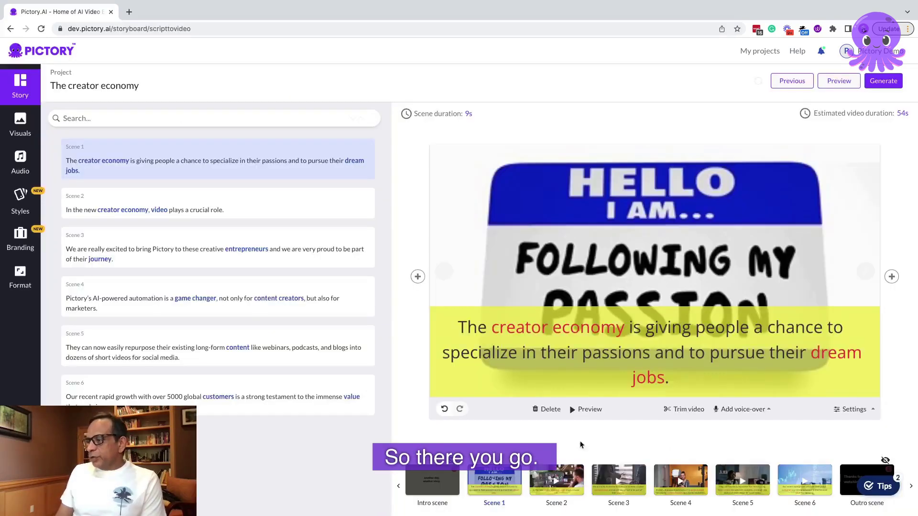
# Step: Look at the caption style in scenes 3 and 4, and return to scene 1
pyautogui.click(618, 480)
pyautogui.click(688, 483)
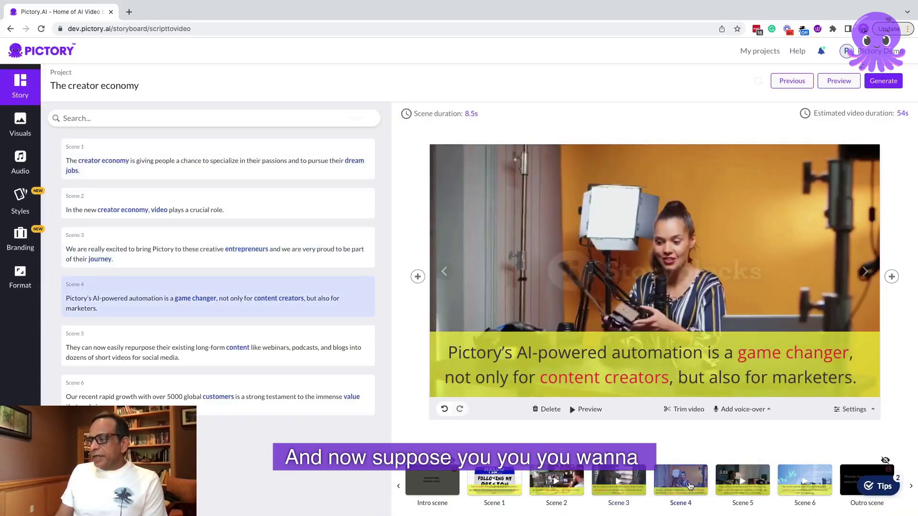
pyautogui.click(508, 476)
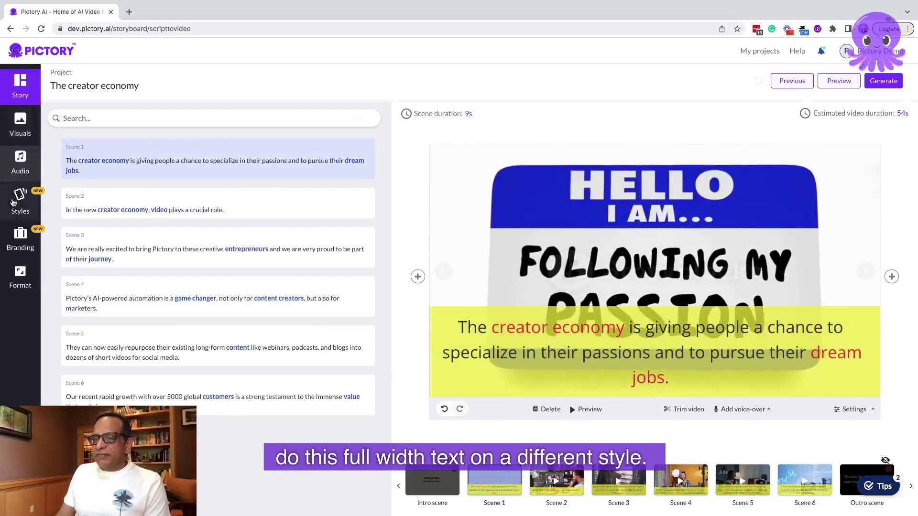
# Step: Find the Lemon Yellow style in the styles library and apply it to scene 1
pyautogui.click(14, 202)
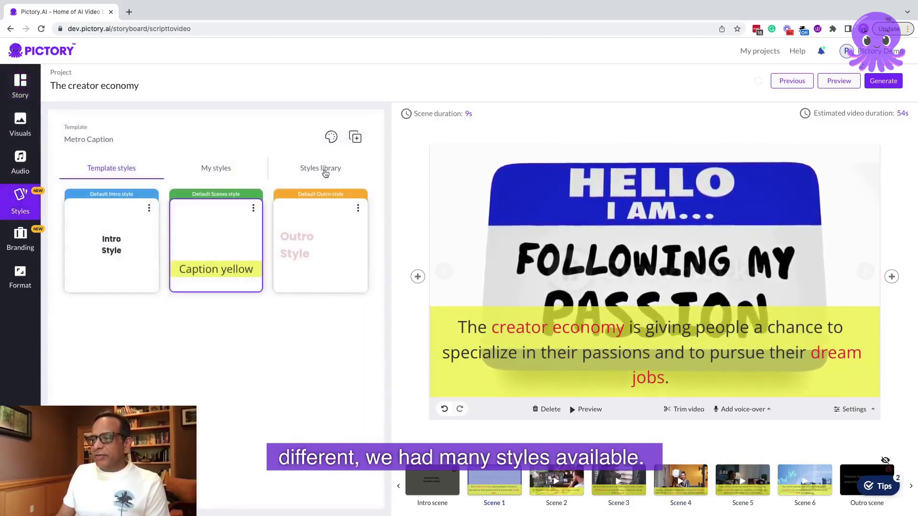
pyautogui.click(324, 173)
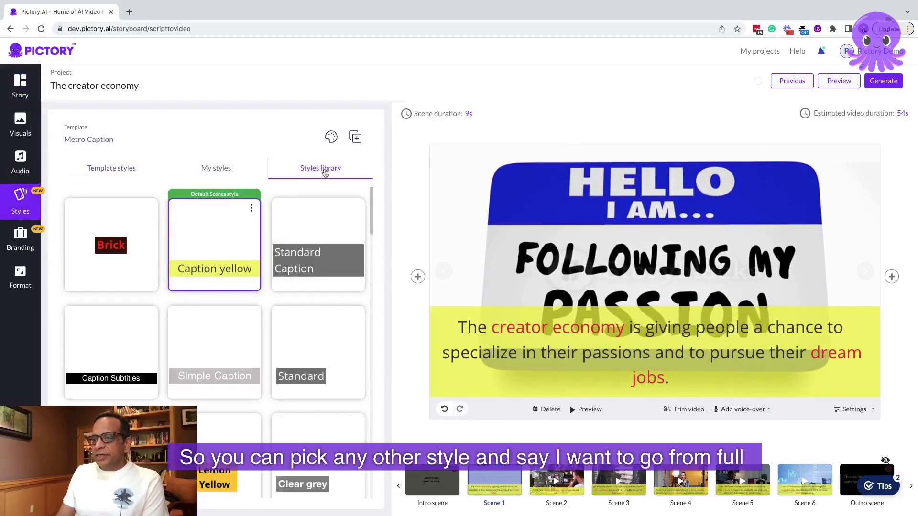
pyautogui.scroll(-1, 118, 266)
pyautogui.scroll(-3, 118, 266)
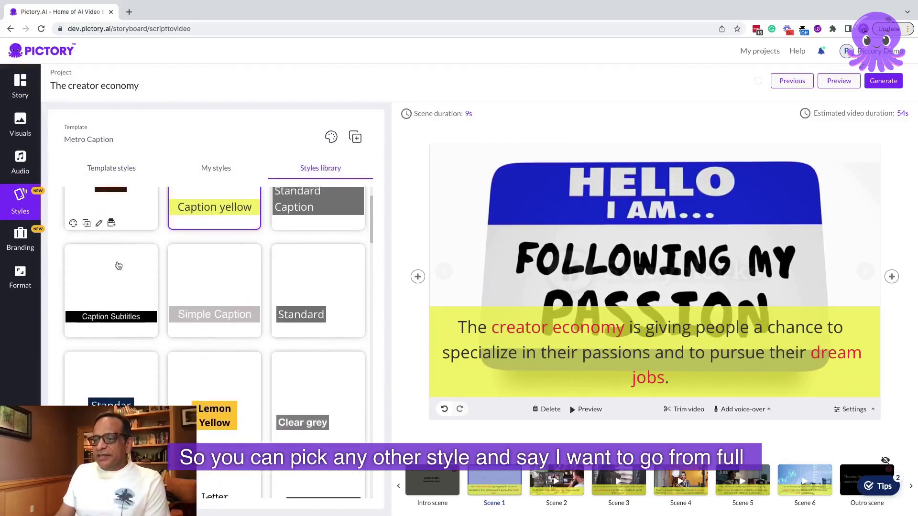
pyautogui.scroll(4, 118, 266)
pyautogui.scroll(-6, 119, 266)
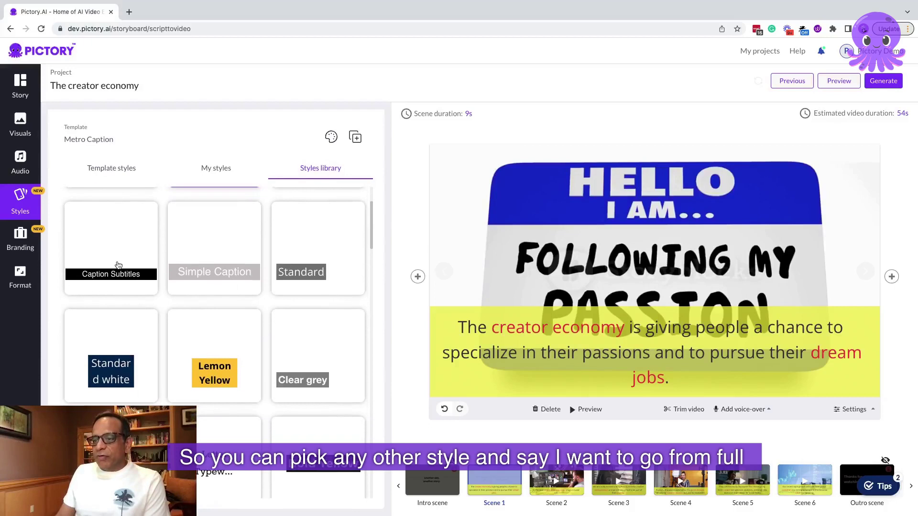
pyautogui.scroll(-6, 118, 266)
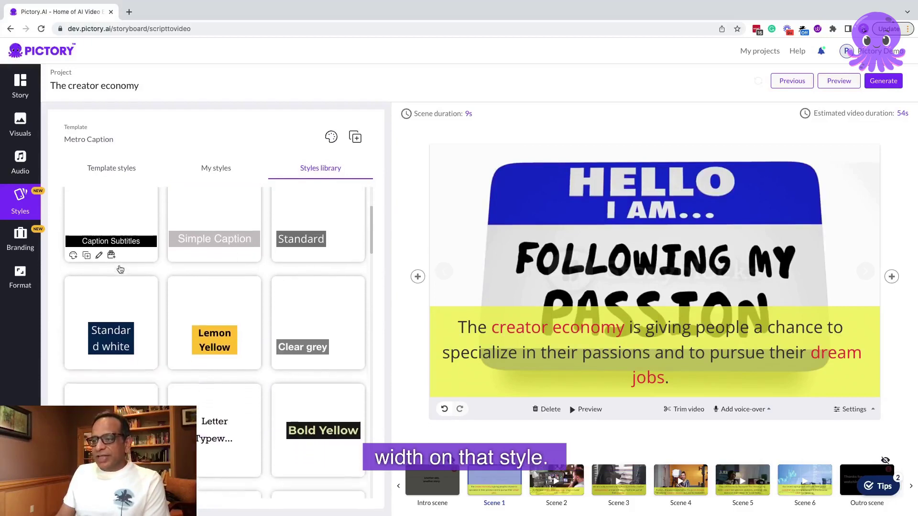
pyautogui.scroll(7, 118, 266)
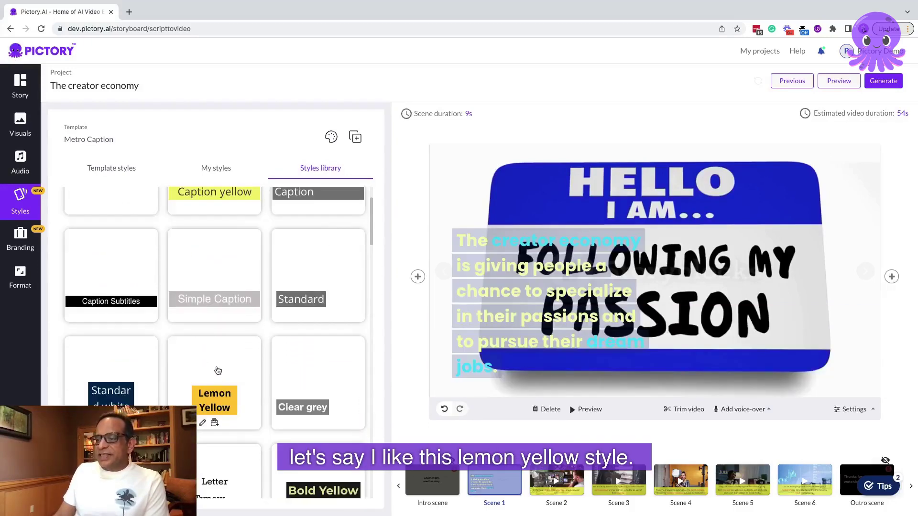
pyautogui.click(218, 371)
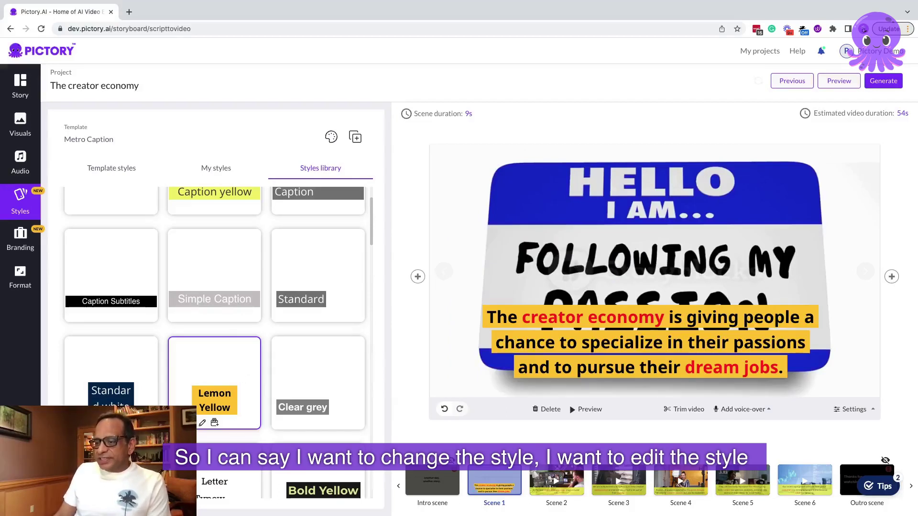
# Step: Edit the Lemon Yellow style so its text background is full width and its font size is 24
pyautogui.click(203, 424)
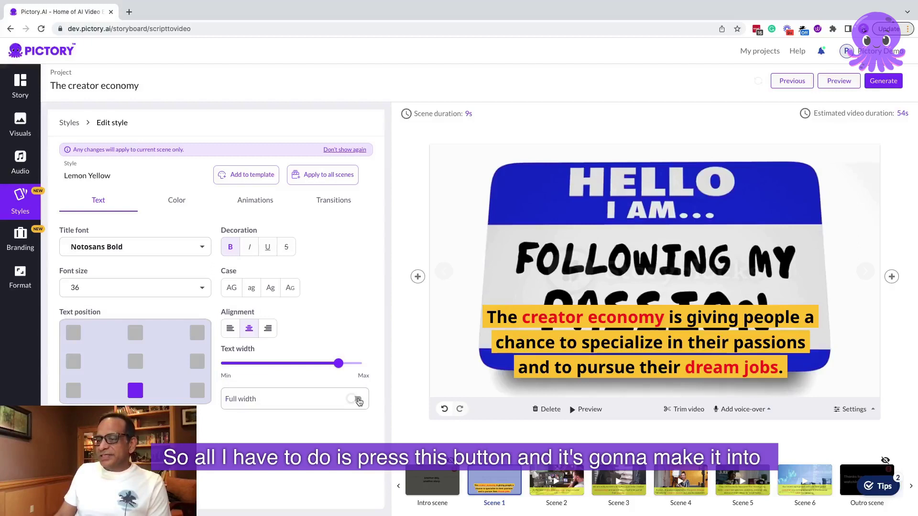
pyautogui.click(357, 399)
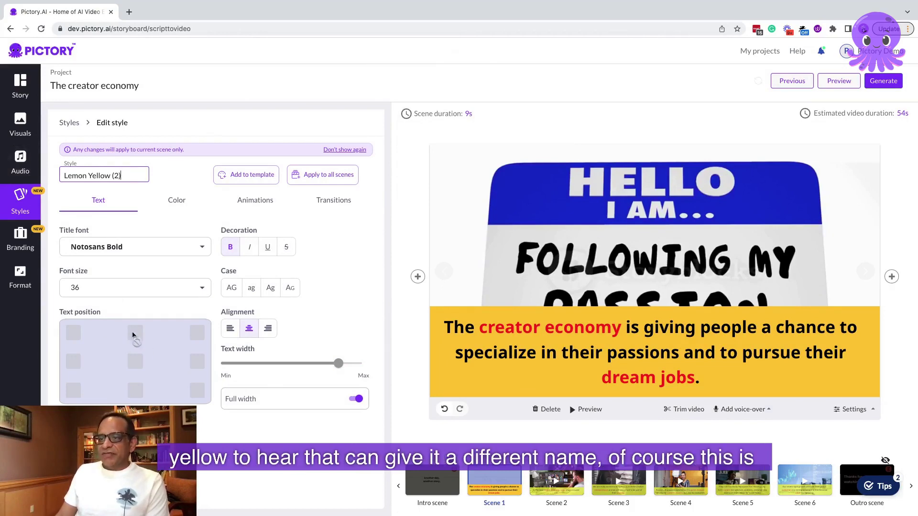
pyautogui.click(109, 288)
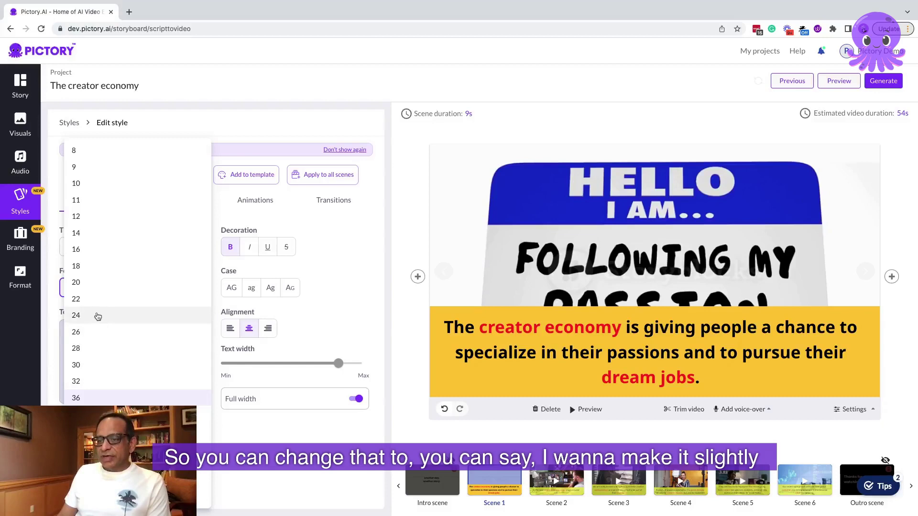
pyautogui.click(94, 316)
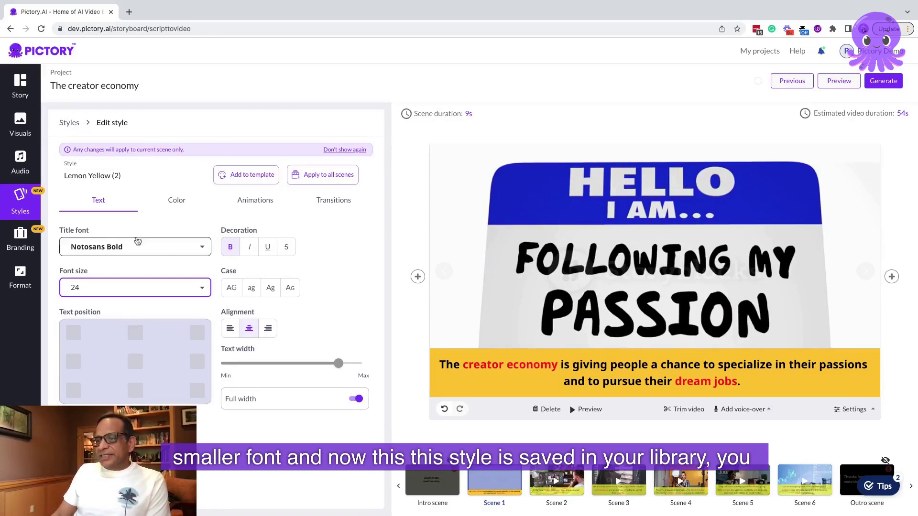
# Step: Apply the edited Lemon Yellow style to all scenes and check it in scenes 2 and 3
pyautogui.click(320, 177)
pyautogui.click(556, 480)
pyautogui.click(603, 488)
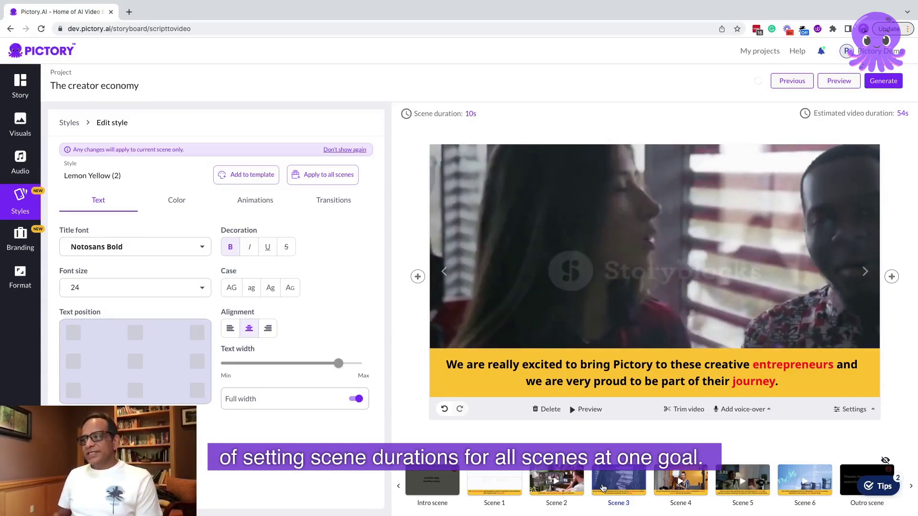
# Step: Try a 5-second duration for scene 3, set 10 seconds for all scenes instead, and check scenes 2 and 3
pyautogui.click(425, 115)
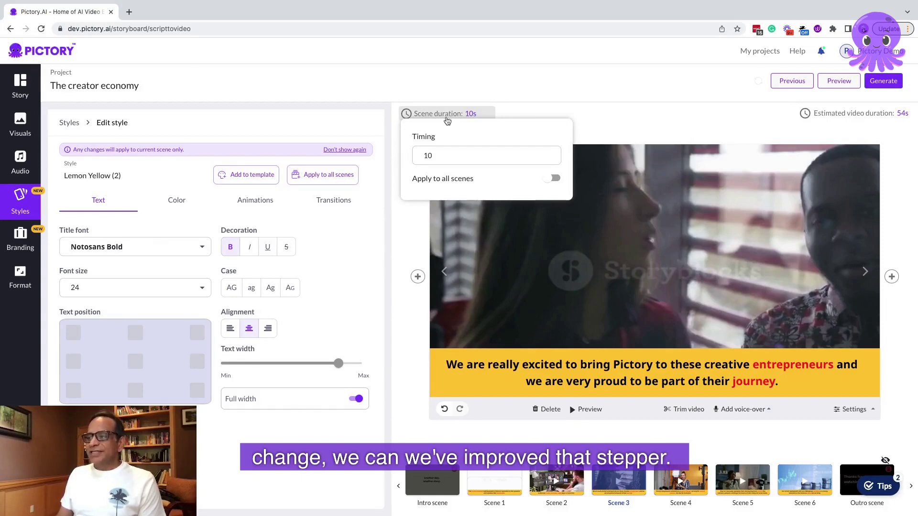
pyautogui.doubleClick(472, 158)
pyautogui.write('5')
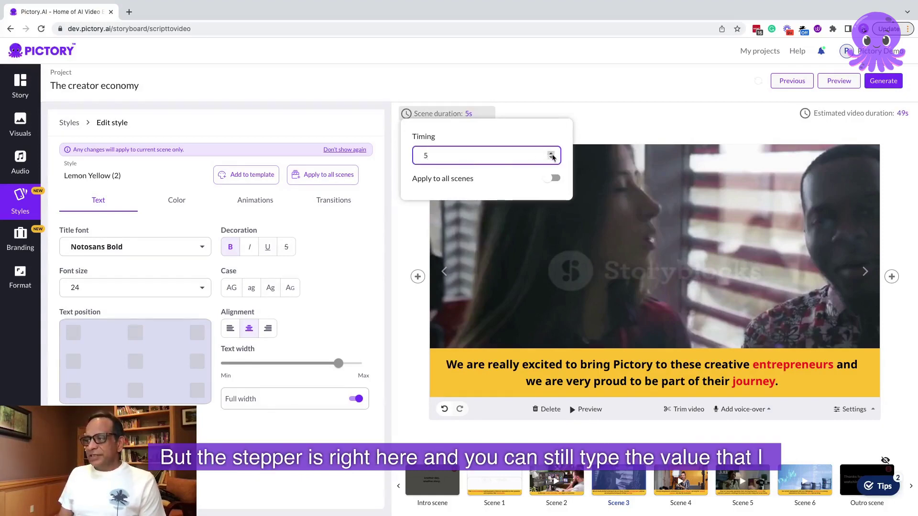
pyautogui.write('10')
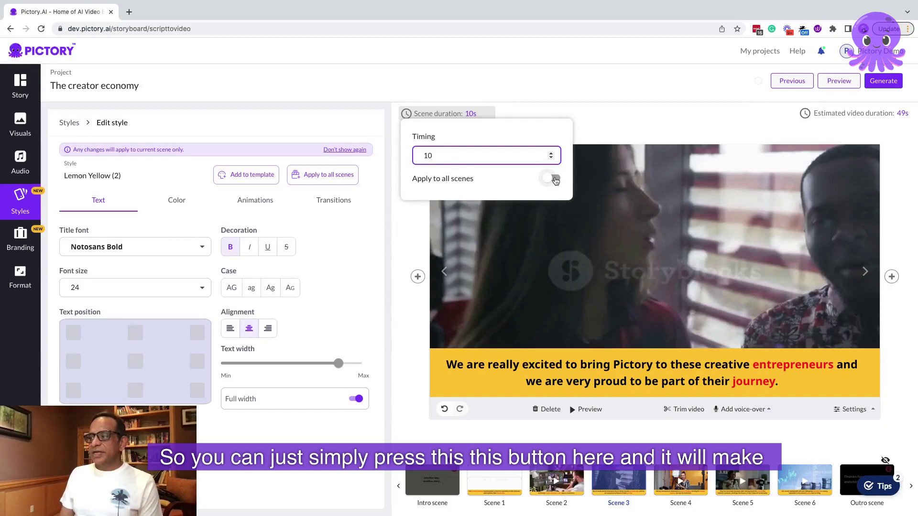
pyautogui.click(553, 178)
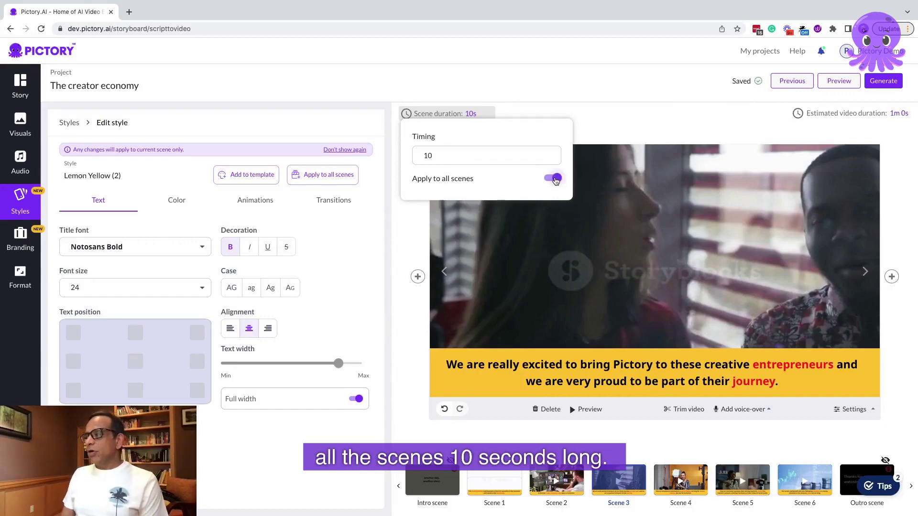
pyautogui.click(603, 121)
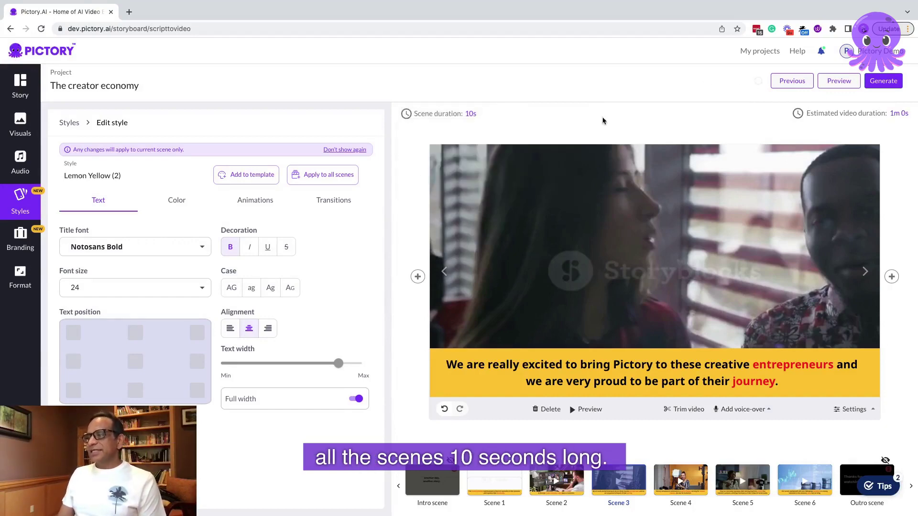
pyautogui.click(561, 484)
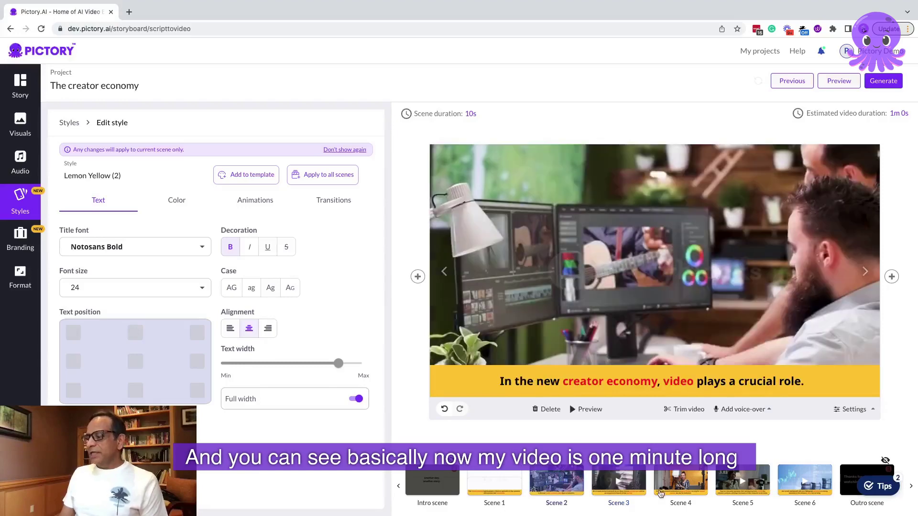
pyautogui.click(632, 484)
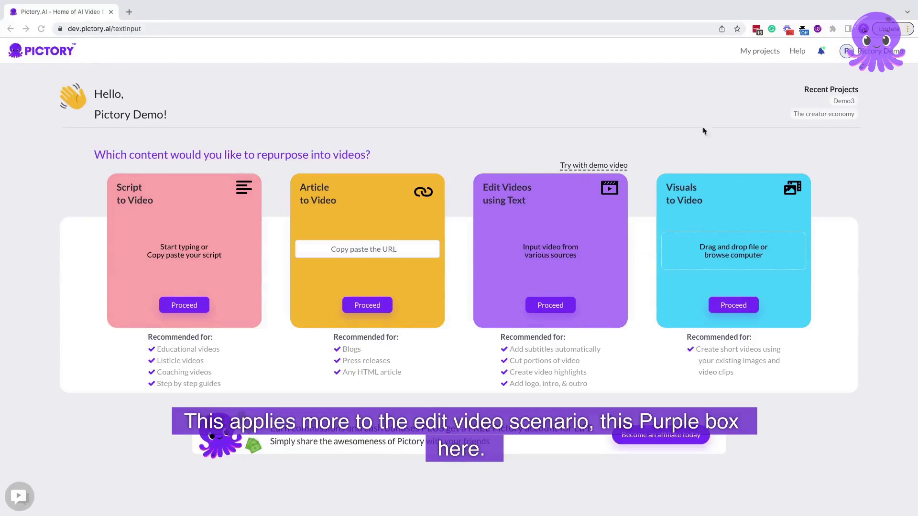
# Step: Open the recent project Demo3
pyautogui.click(843, 101)
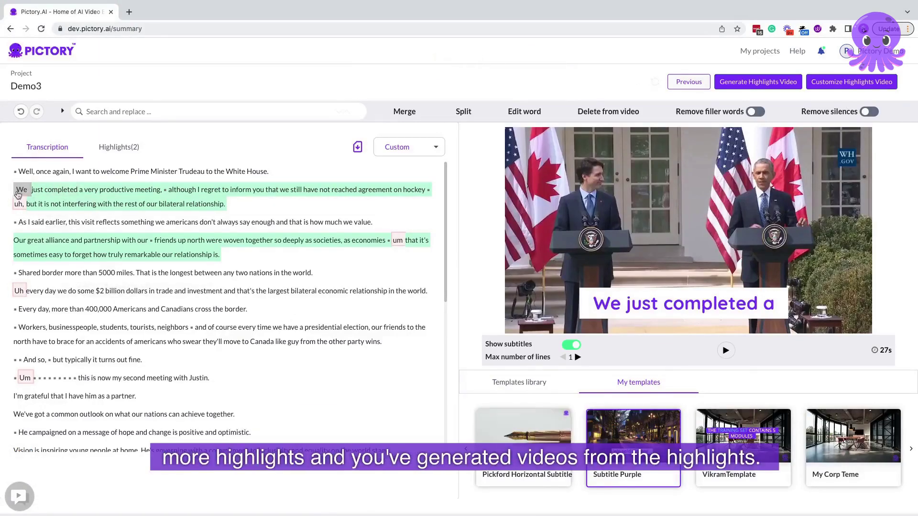
# Step: Show the project's highlights and select all of them for the video clip download
pyautogui.click(110, 147)
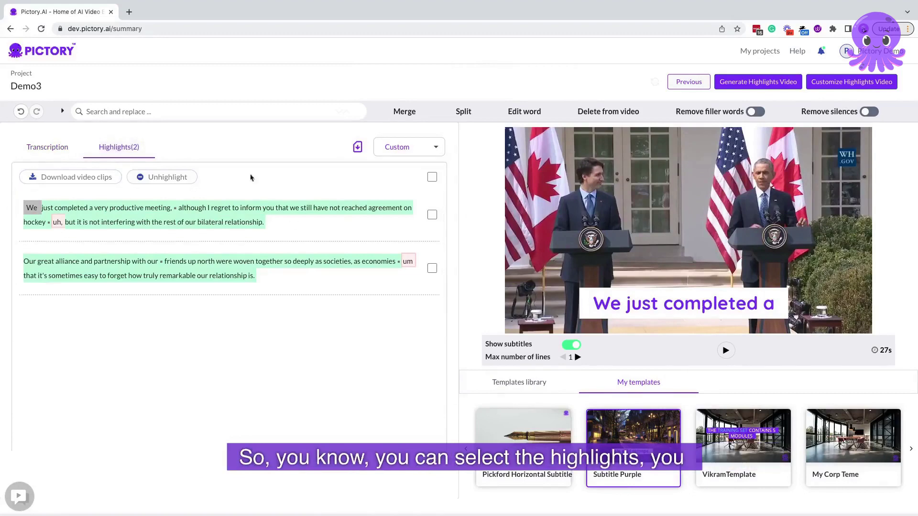
pyautogui.click(432, 177)
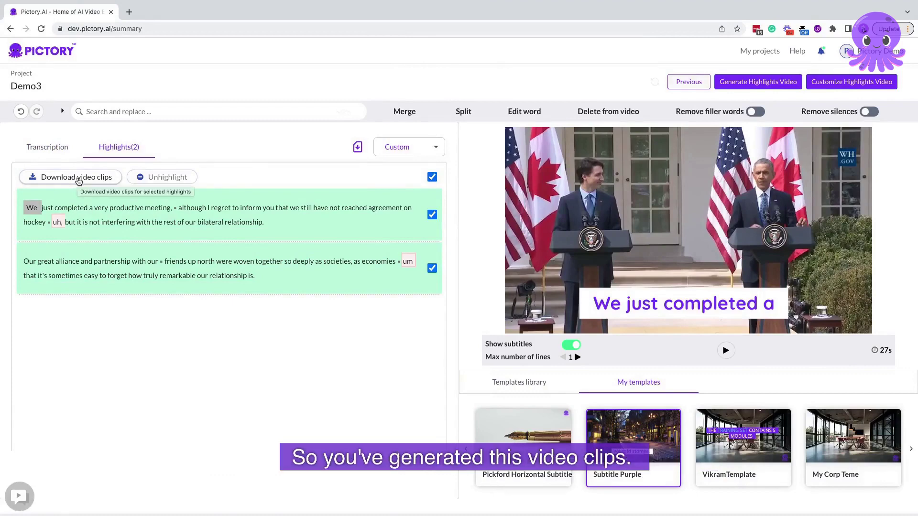
# Step: In the Demo3 folder of My projects, view the text files belonging to each of the two generated videos, and return to the project list
pyautogui.click(764, 54)
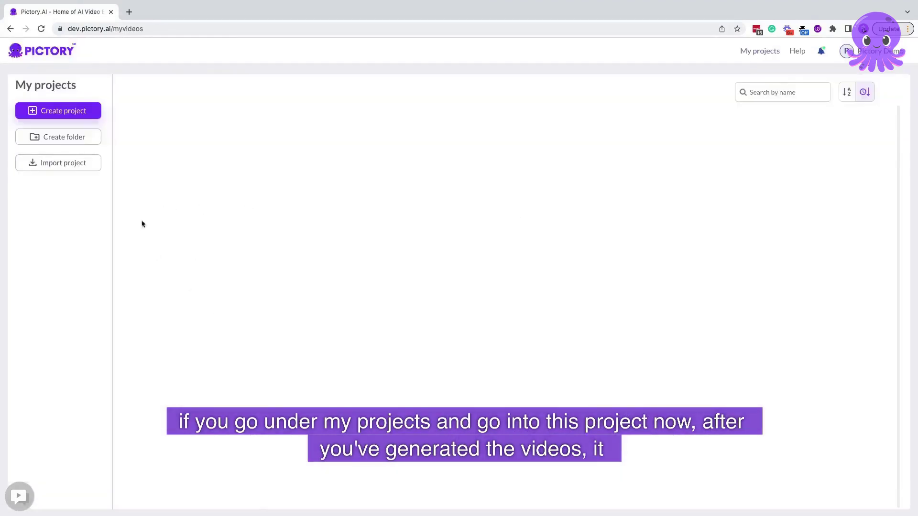
pyautogui.click(217, 157)
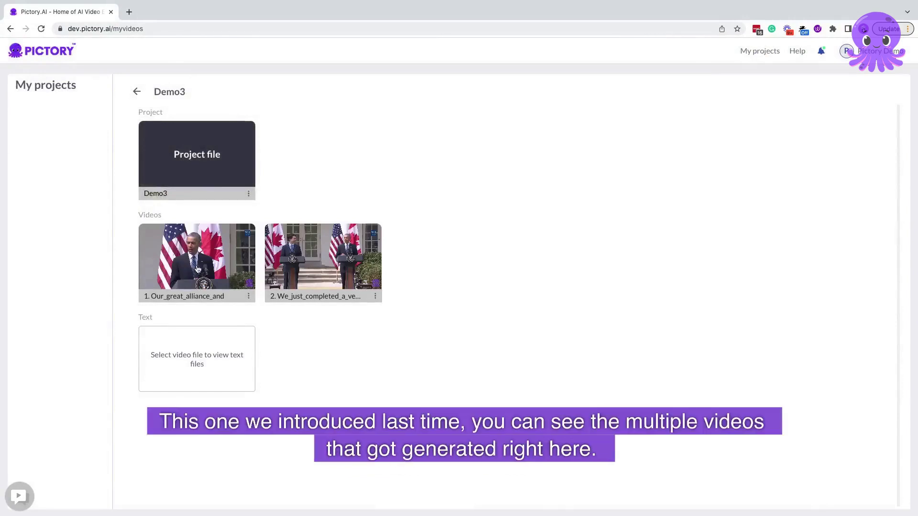
pyautogui.click(199, 269)
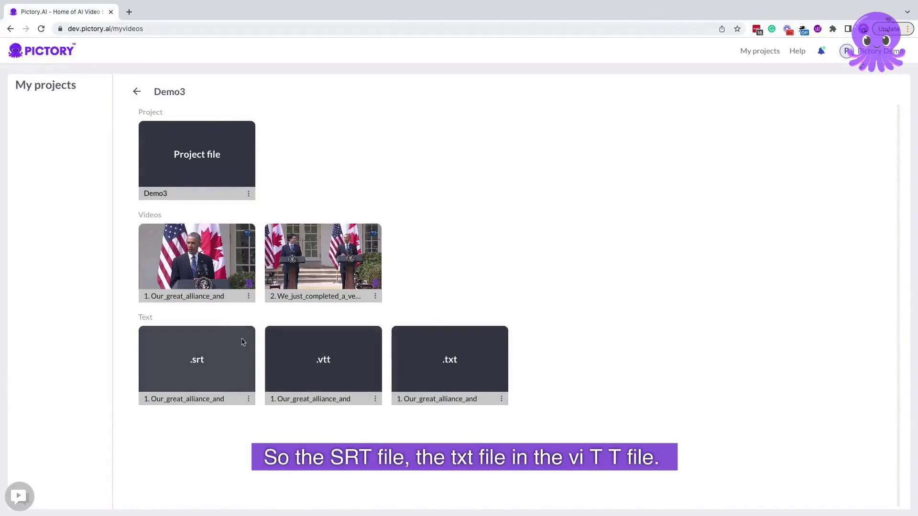
pyautogui.click(323, 265)
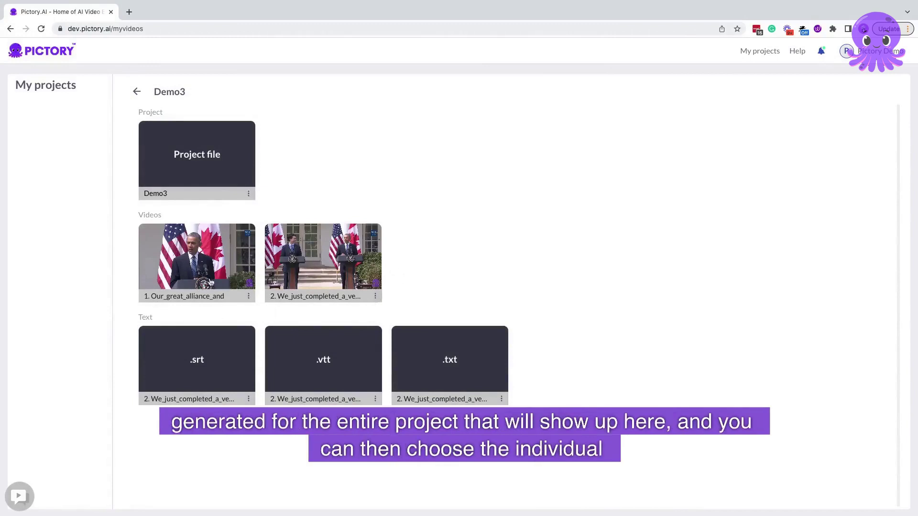
pyautogui.click(214, 258)
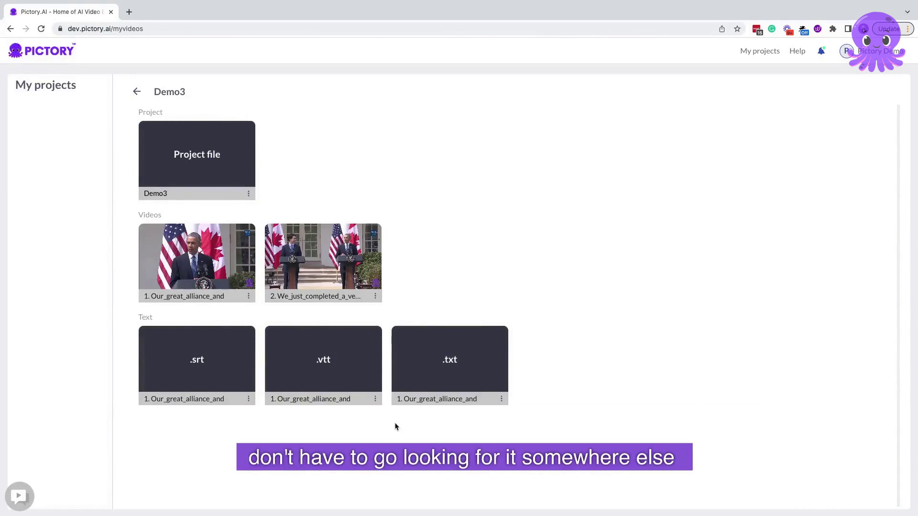
pyautogui.click(136, 92)
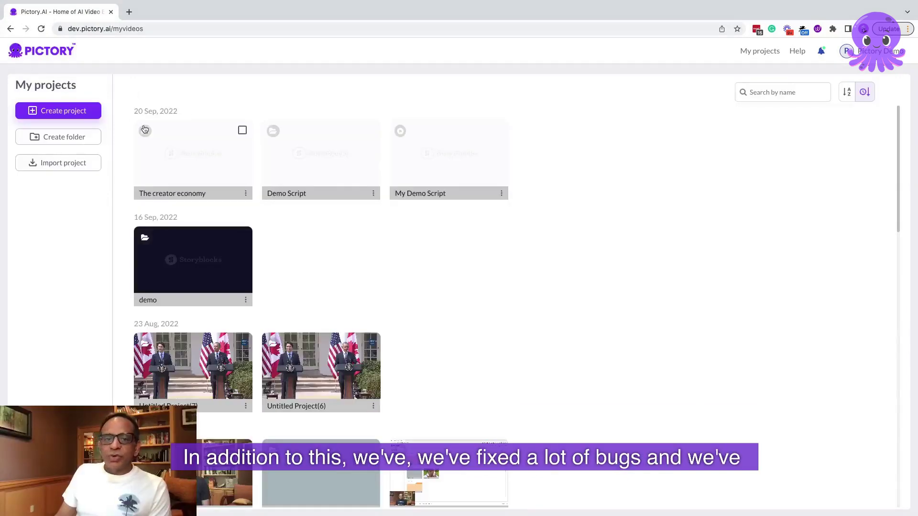